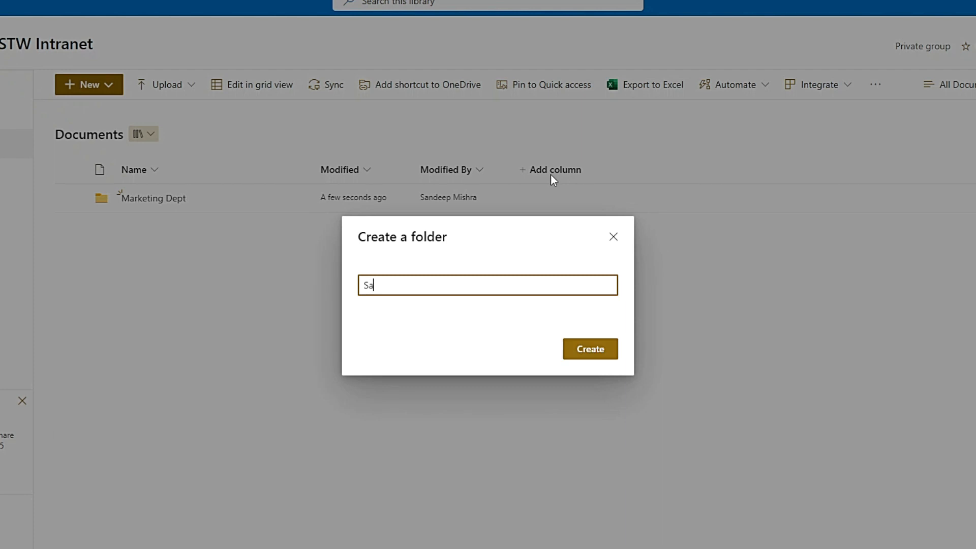
Step: Create two folders in the Documents library, named Sales Dept and Project 001
type("t")
left_click(604, 352)
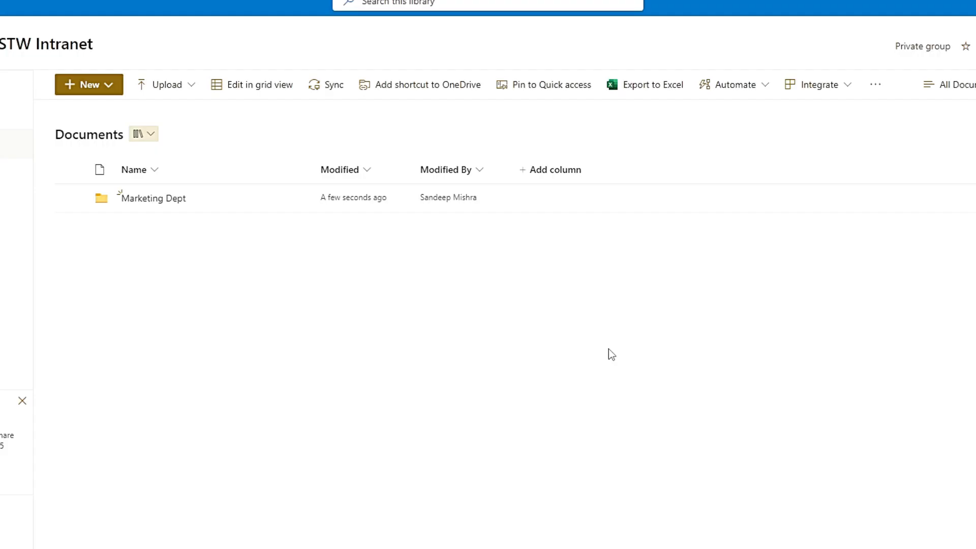
left_click(110, 91)
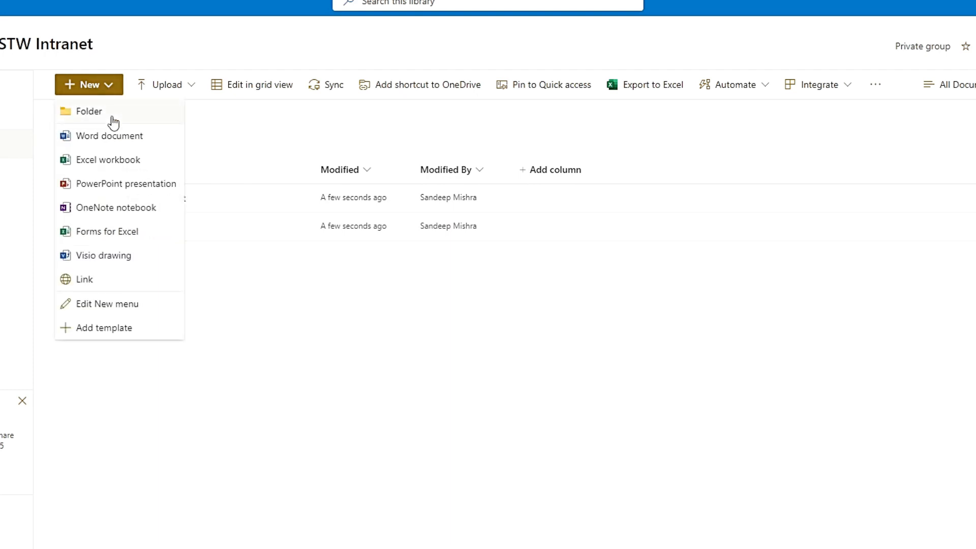
left_click(112, 113)
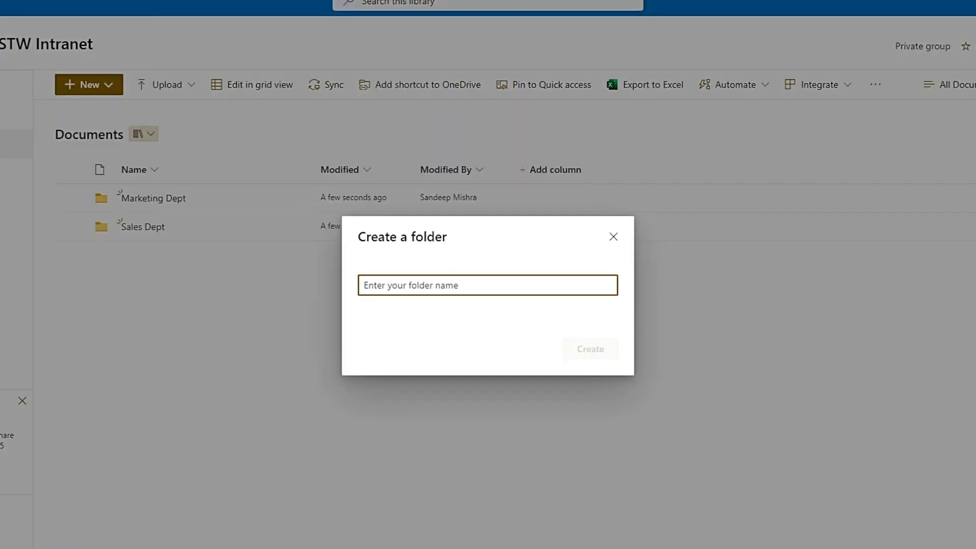
type("Proje")
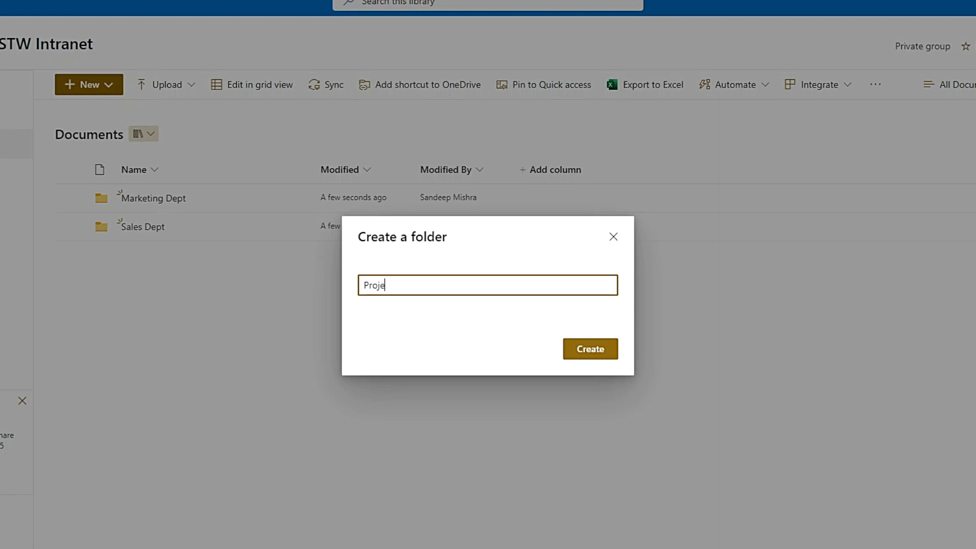
type("ct 001")
left_click(585, 350)
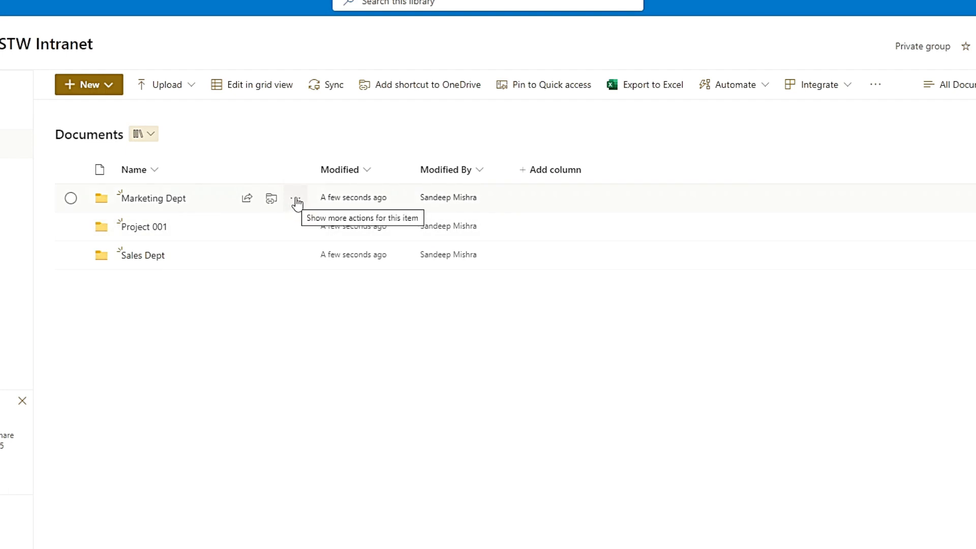
Step: Remove the Demo STW Intranet Members and Demo STW Intranet Visitors groups' access to the Marketing Dept folder
left_click(295, 199)
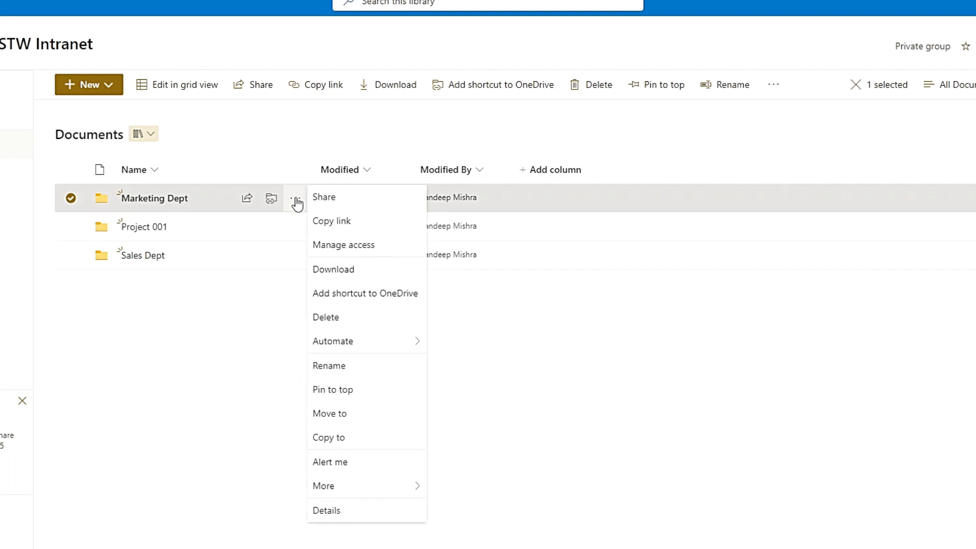
left_click(344, 246)
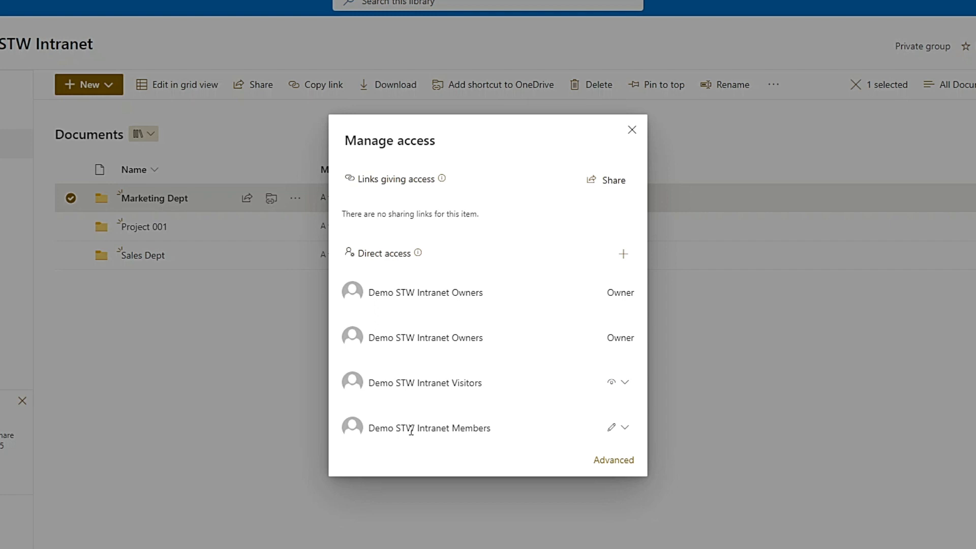
left_click(625, 429)
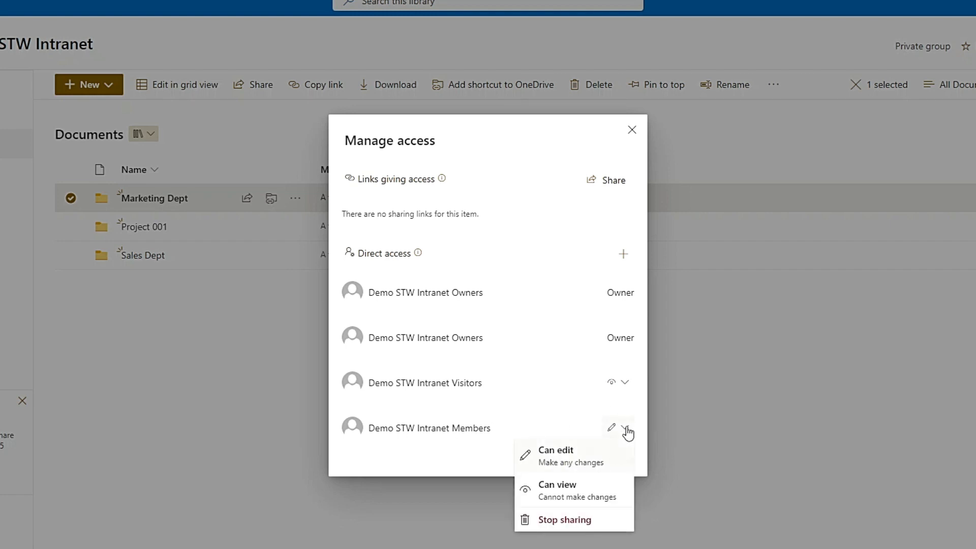
left_click(570, 521)
left_click(507, 325)
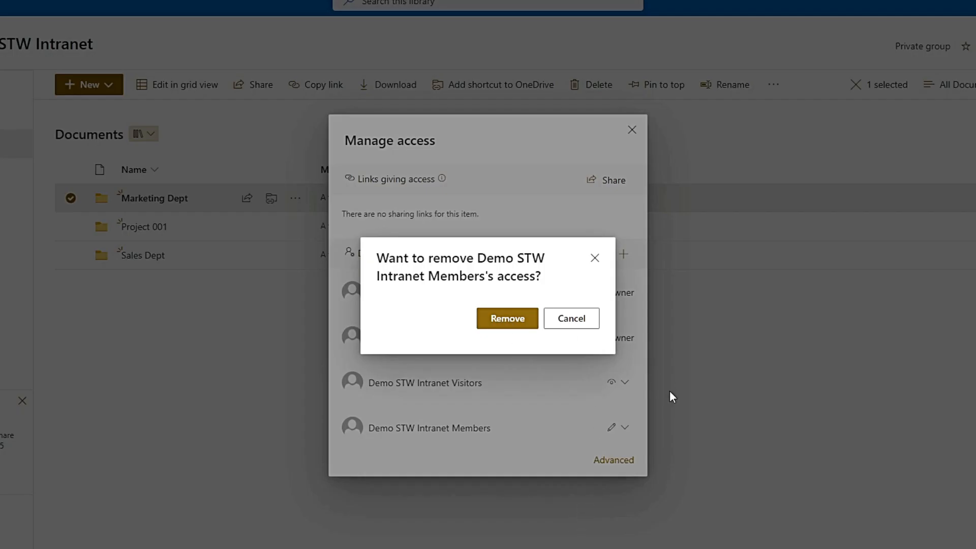
left_click(626, 410)
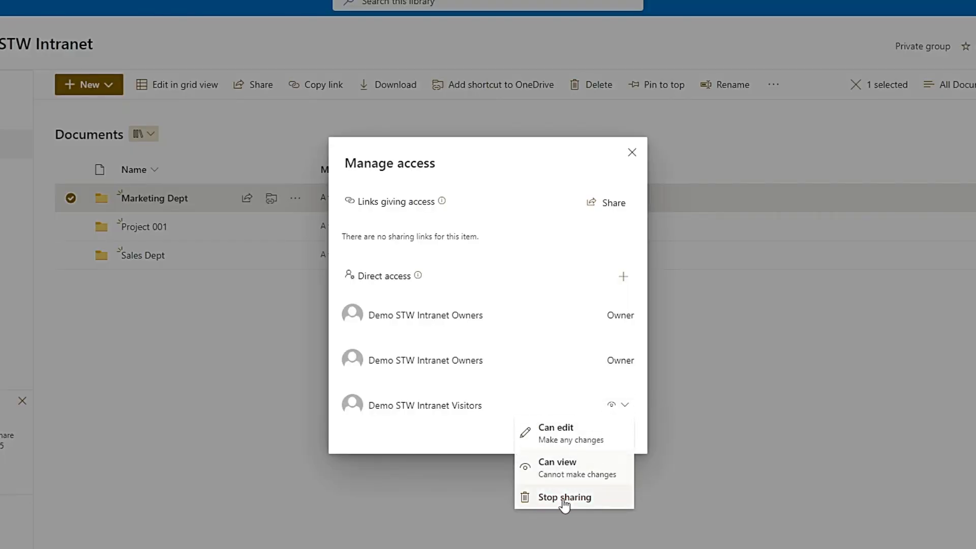
left_click(564, 499)
left_click(509, 319)
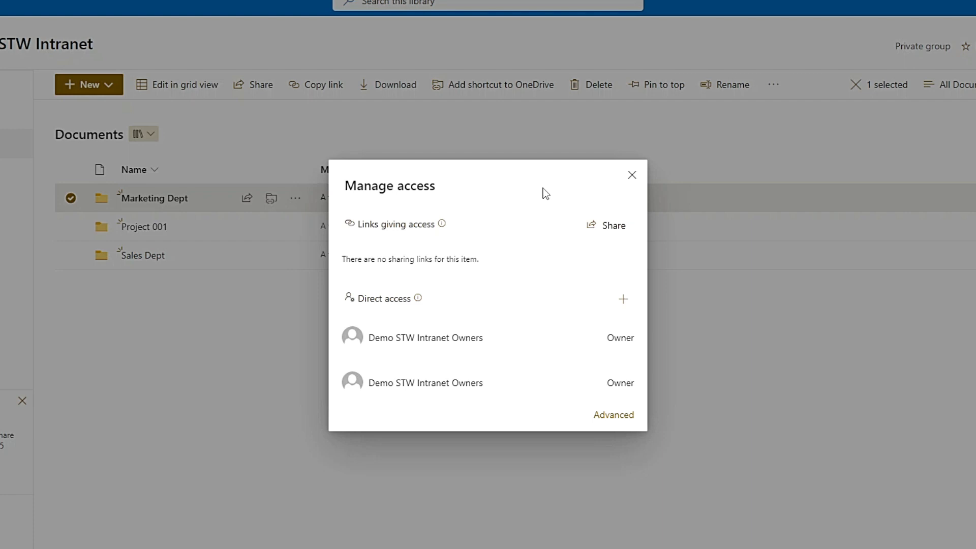
Step: Grant the STW 365 Dev Marketing Manager group Can edit access to the Marketing Dept folder, with notification
left_click(624, 300)
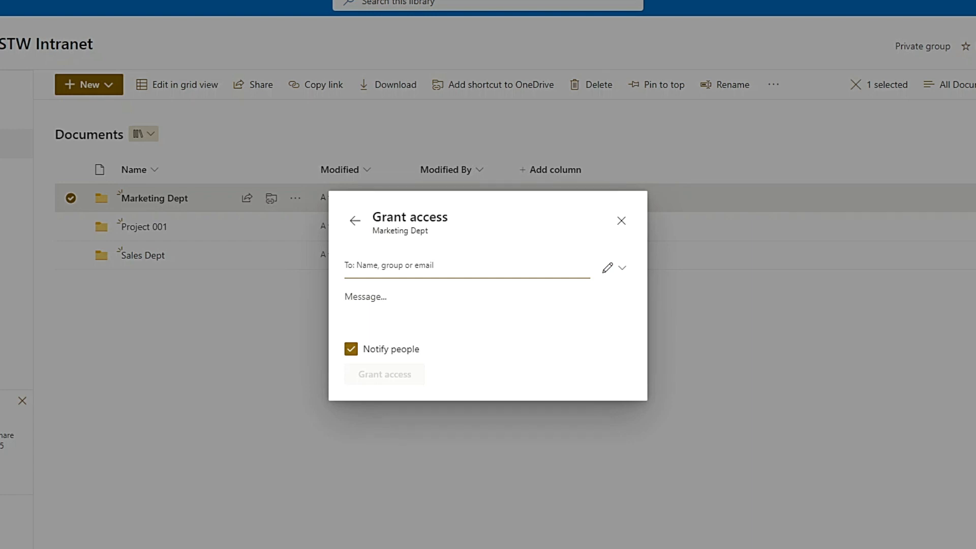
type("STW M")
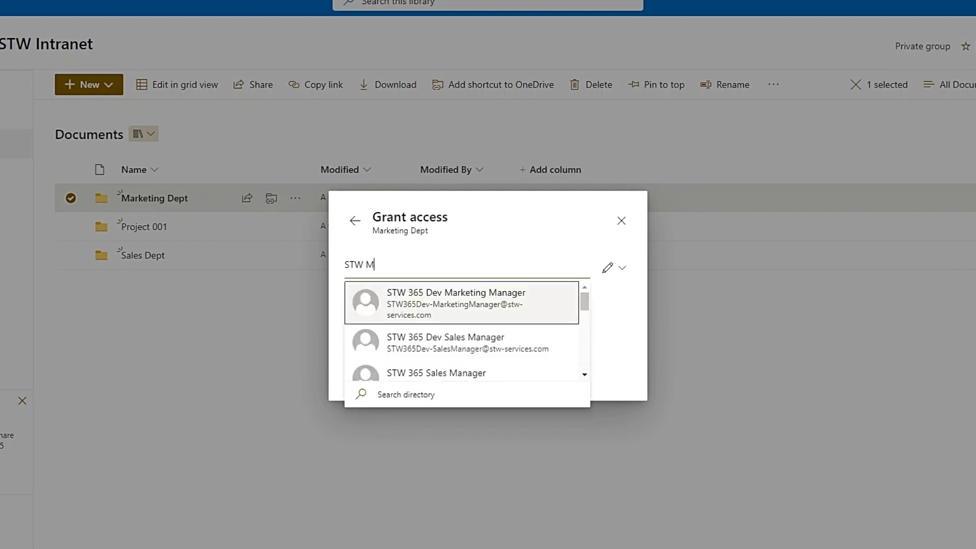
left_click(496, 304)
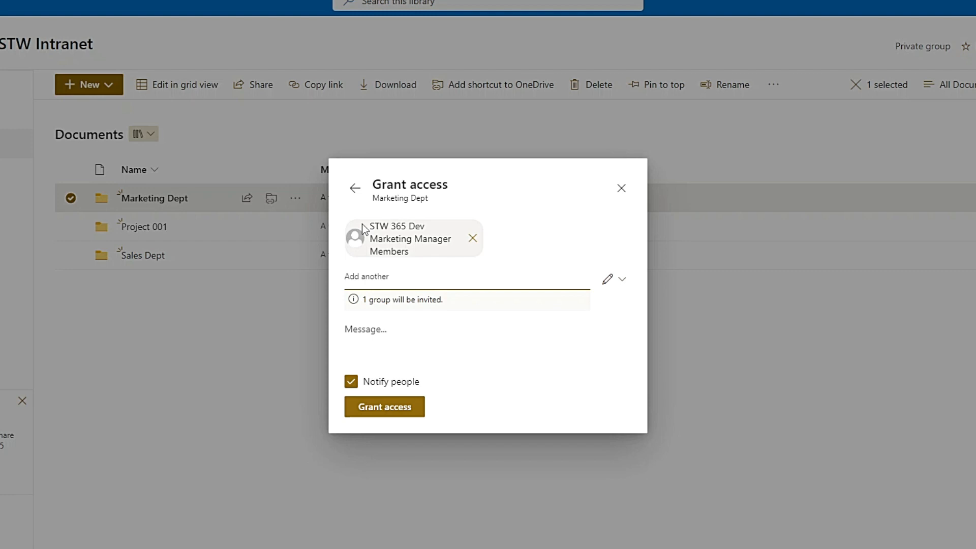
left_click(618, 281)
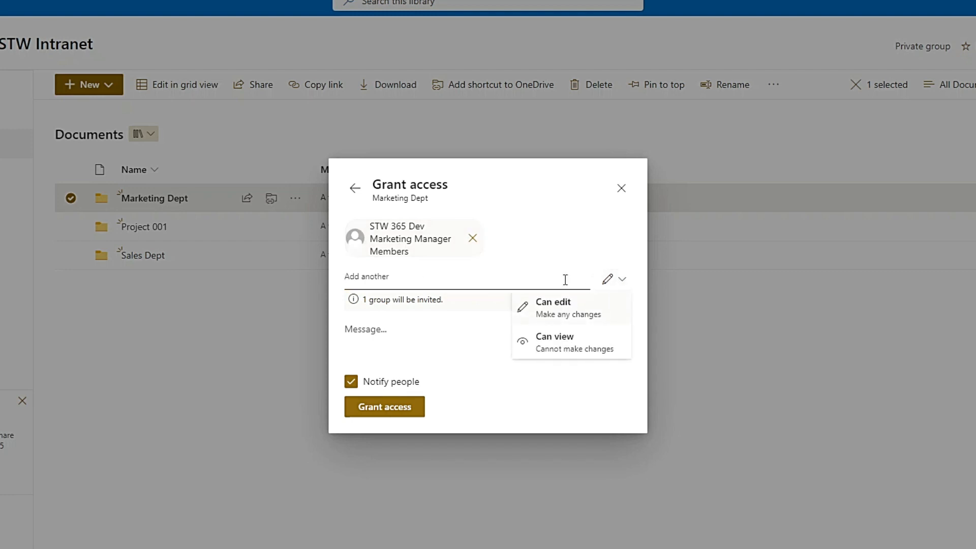
left_click(542, 315)
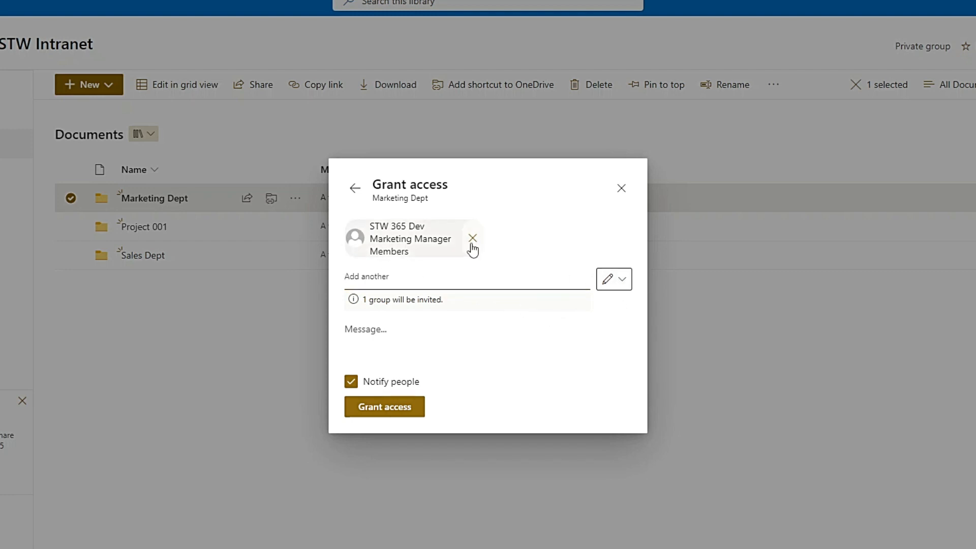
left_click(396, 409)
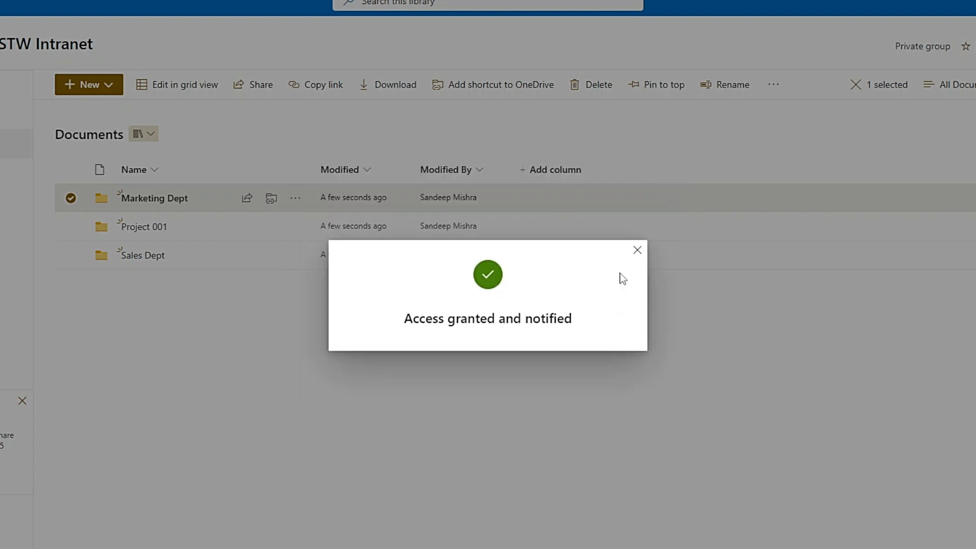
left_click(637, 250)
Step: Grant the STW 365 Dev Marketing Representative group Can view access to the Marketing Dept folder, with notification
left_click(295, 198)
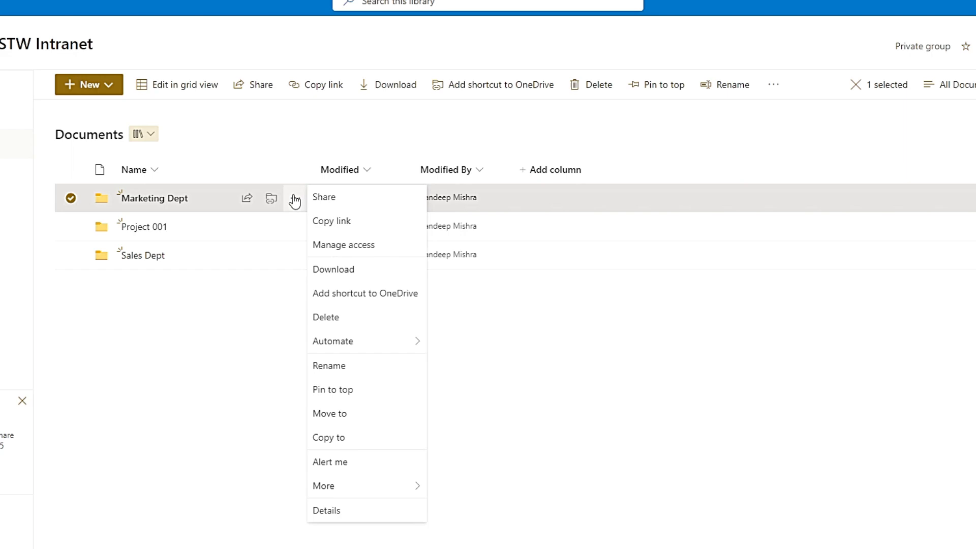
left_click(351, 248)
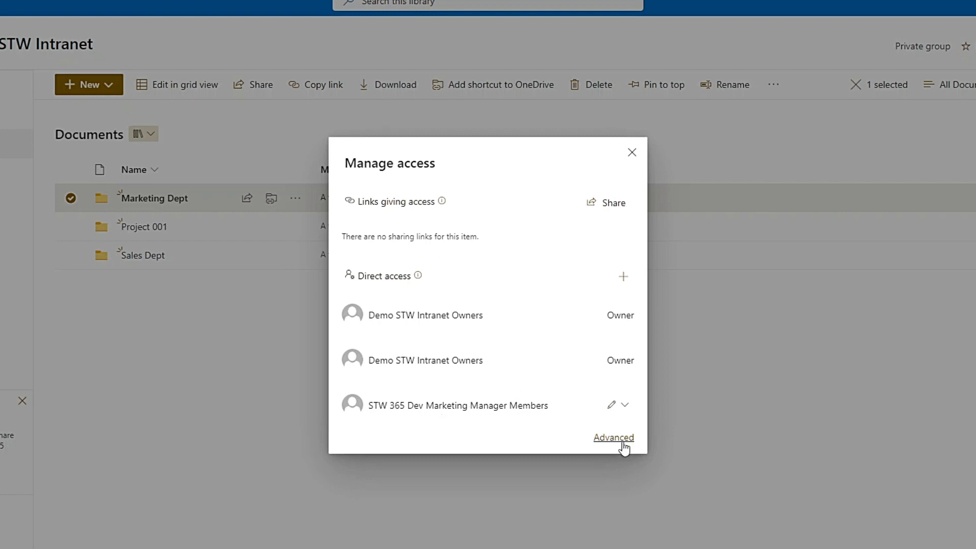
left_click(623, 279)
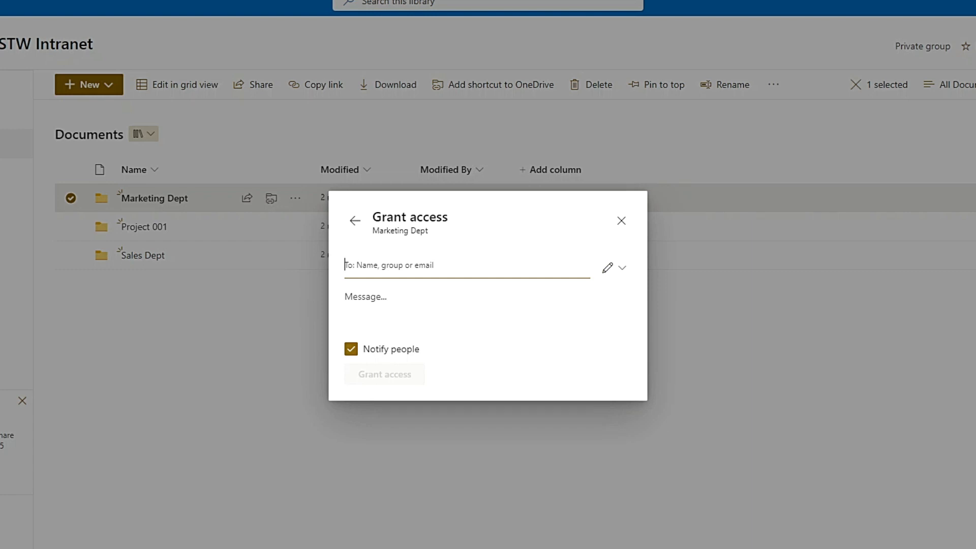
type("STW")
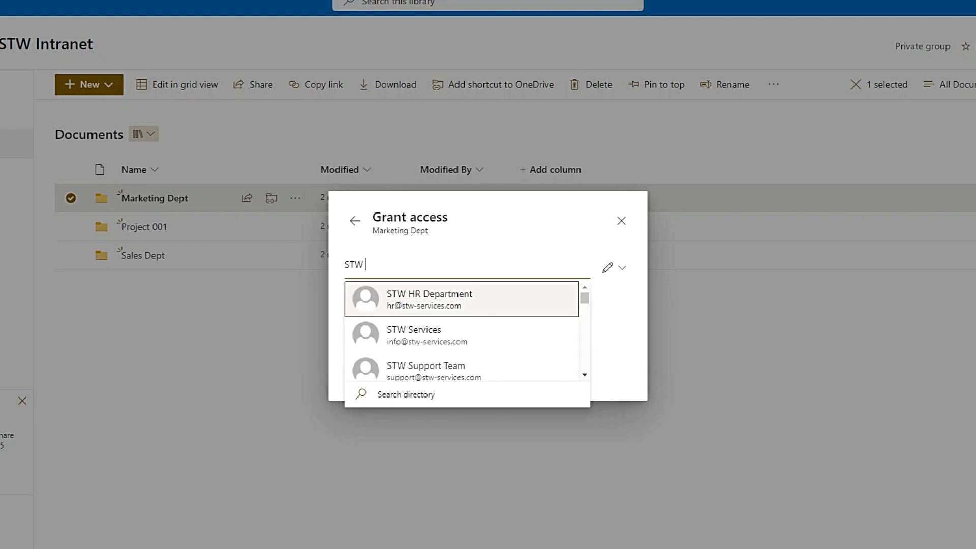
type(" 365")
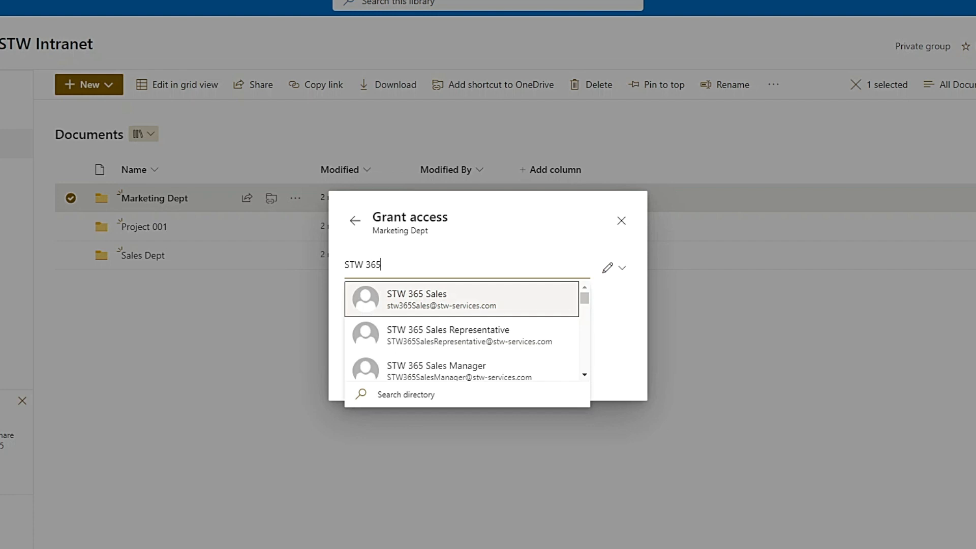
scroll(484, 327, "down", 2)
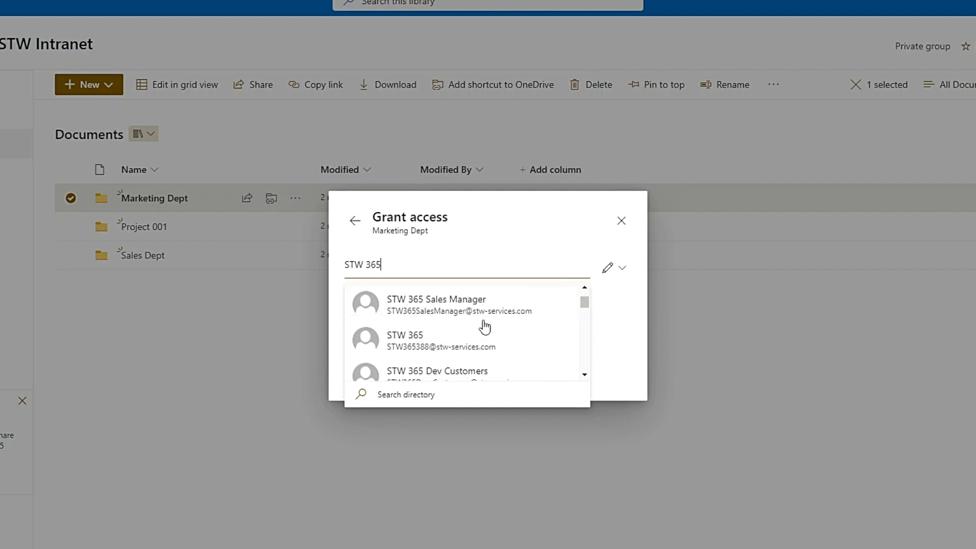
type("ma")
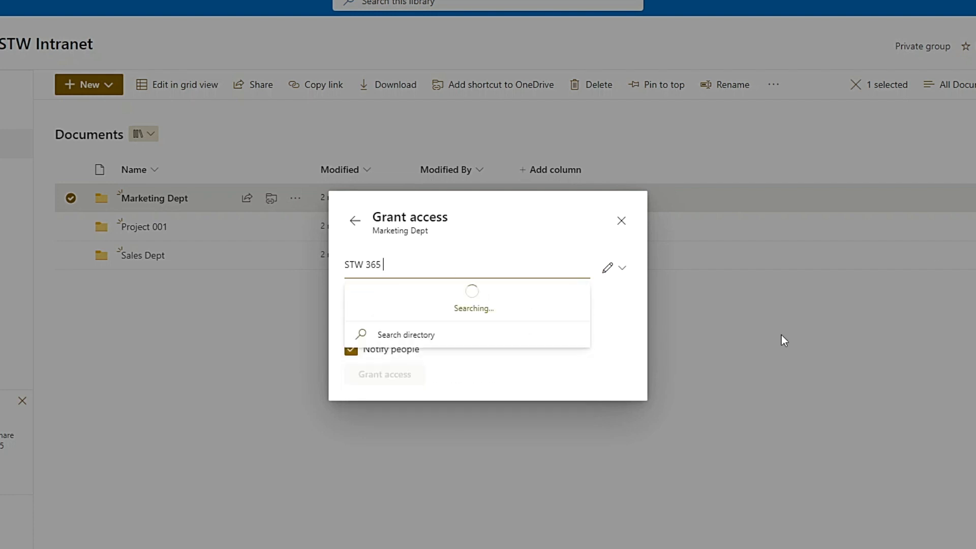
type("r")
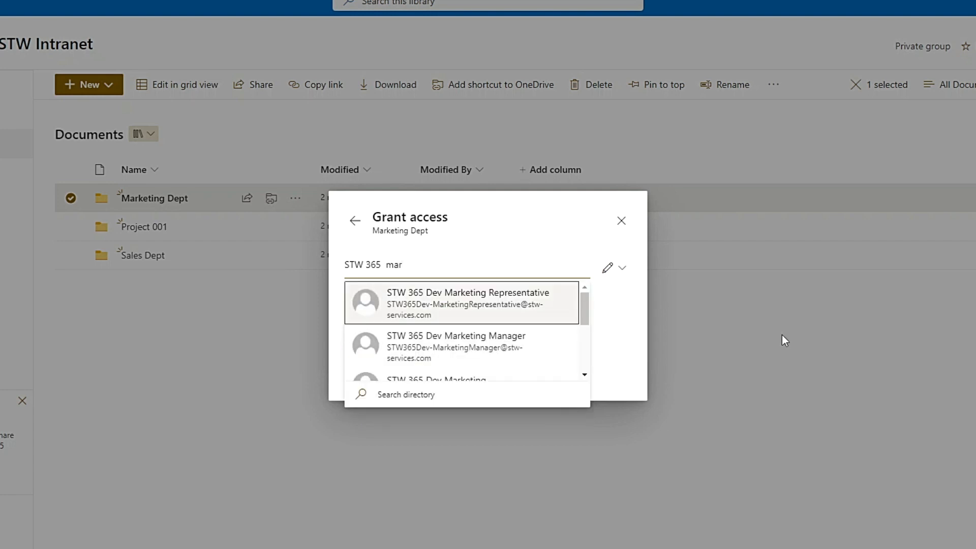
left_click(488, 317)
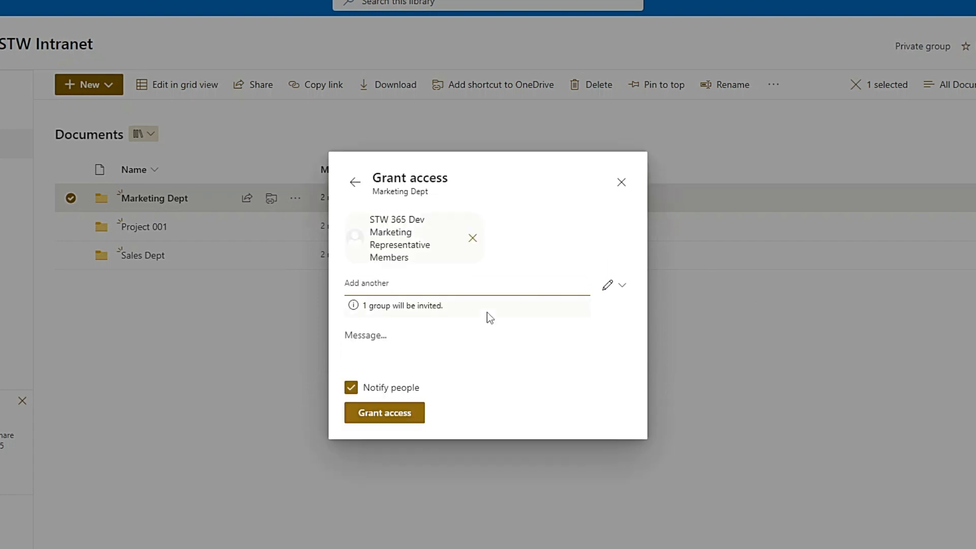
left_click(620, 291)
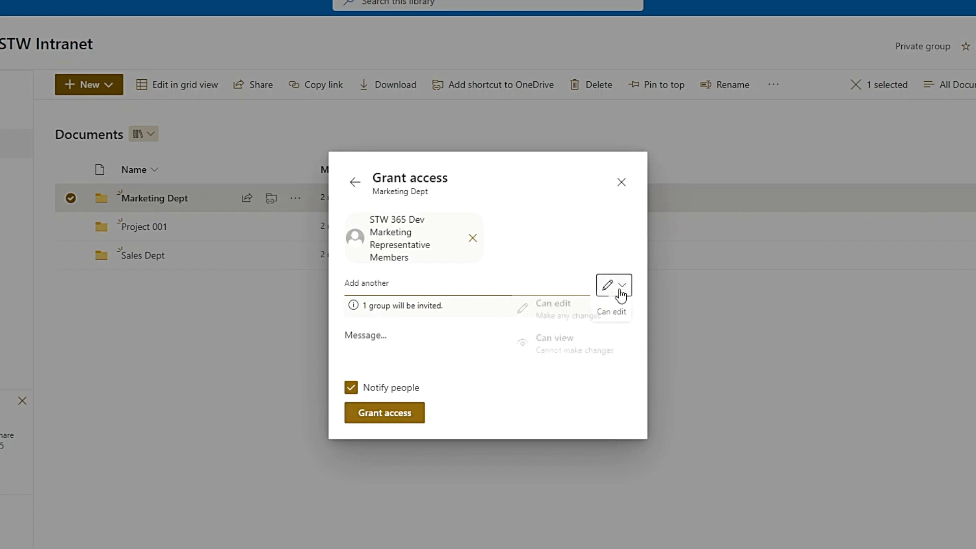
left_click(567, 345)
left_click(397, 421)
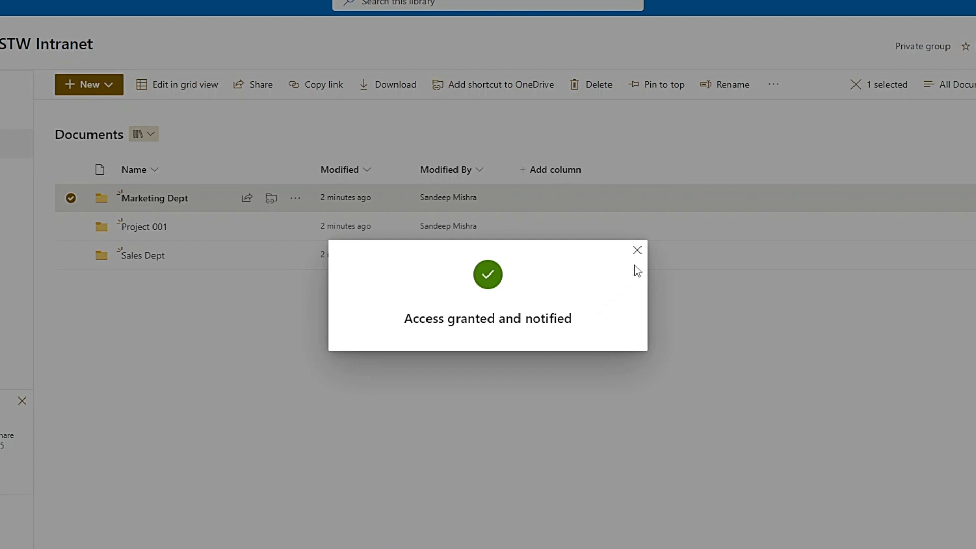
left_click(637, 250)
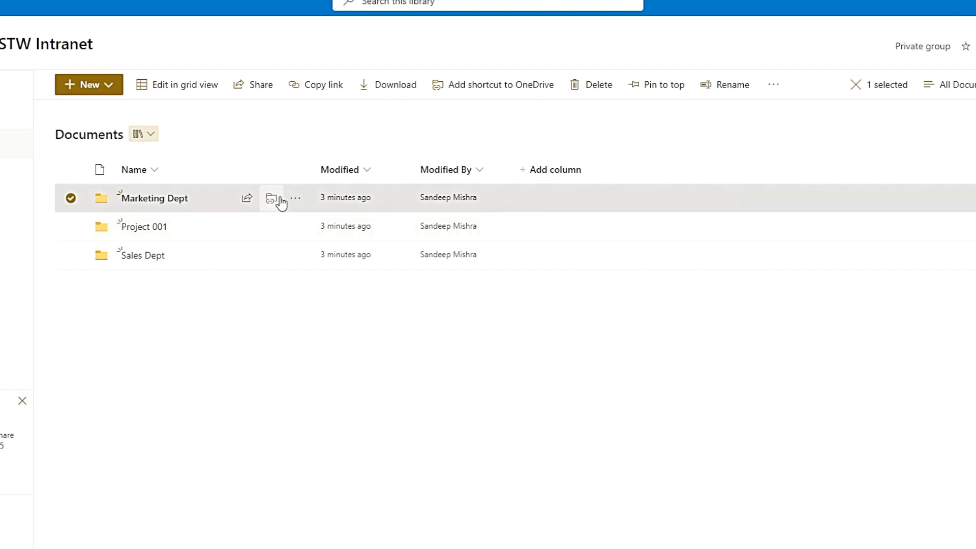
Step: Review which groups have direct access to the Marketing Dept folder and their permission levels
left_click(296, 199)
left_click(333, 249)
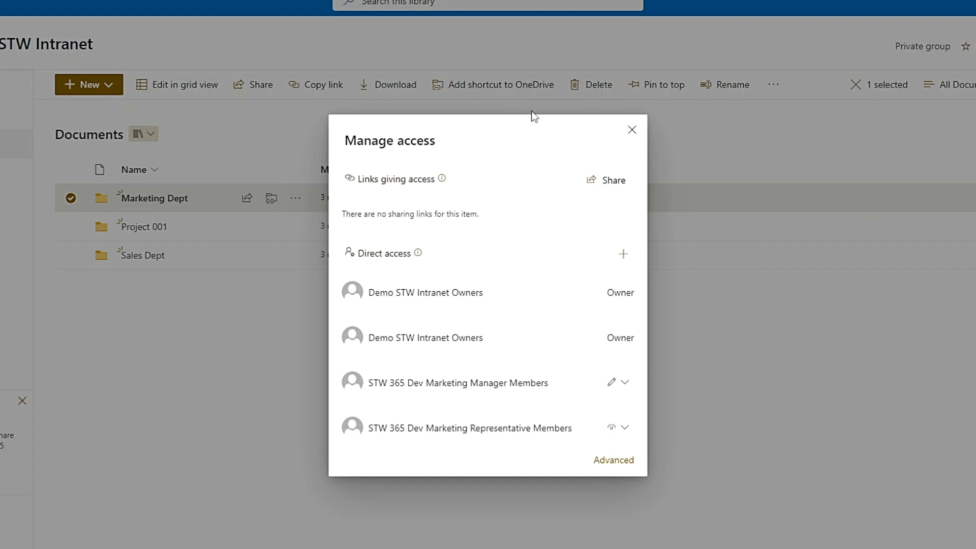
left_click(632, 130)
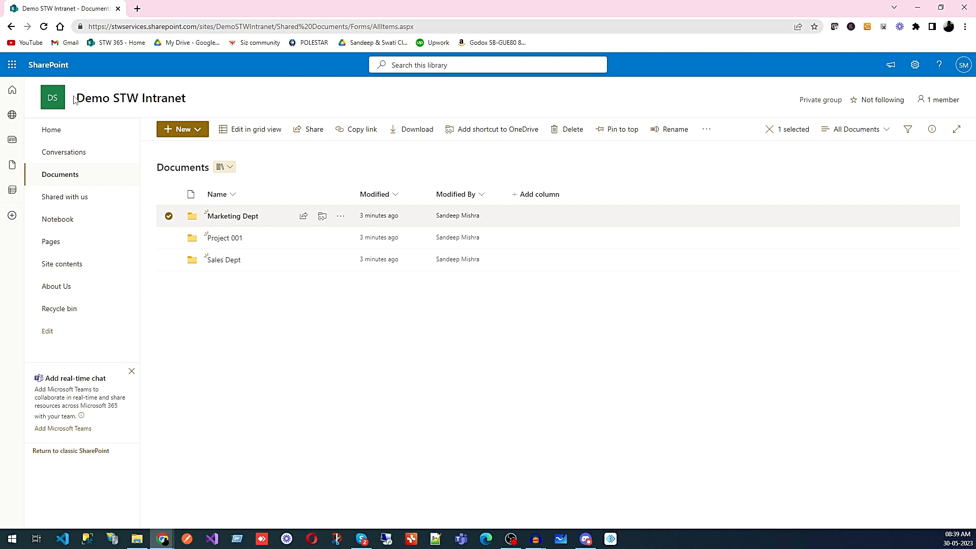
Step: Switch to the Microsoft 365 admin center and open the list of active teams and groups
left_click(13, 64)
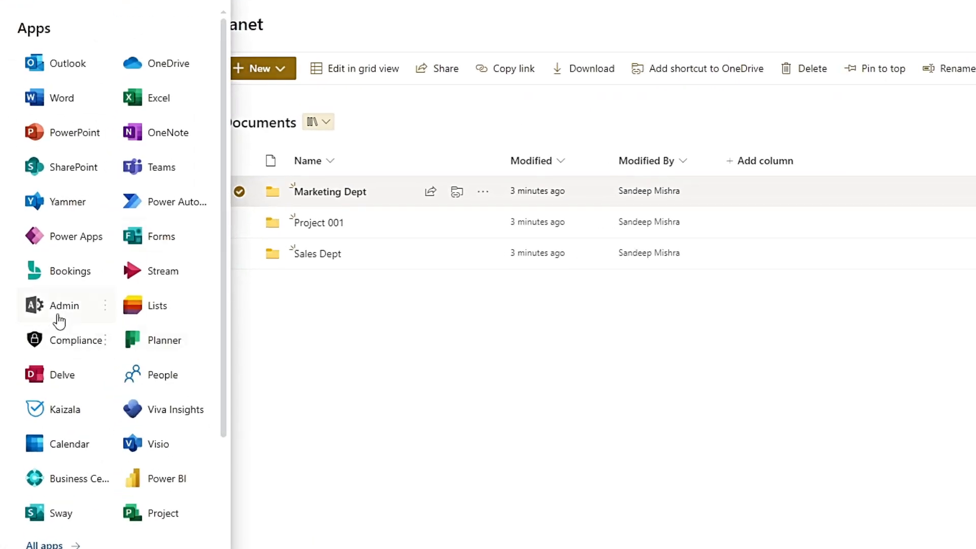
left_click(59, 320)
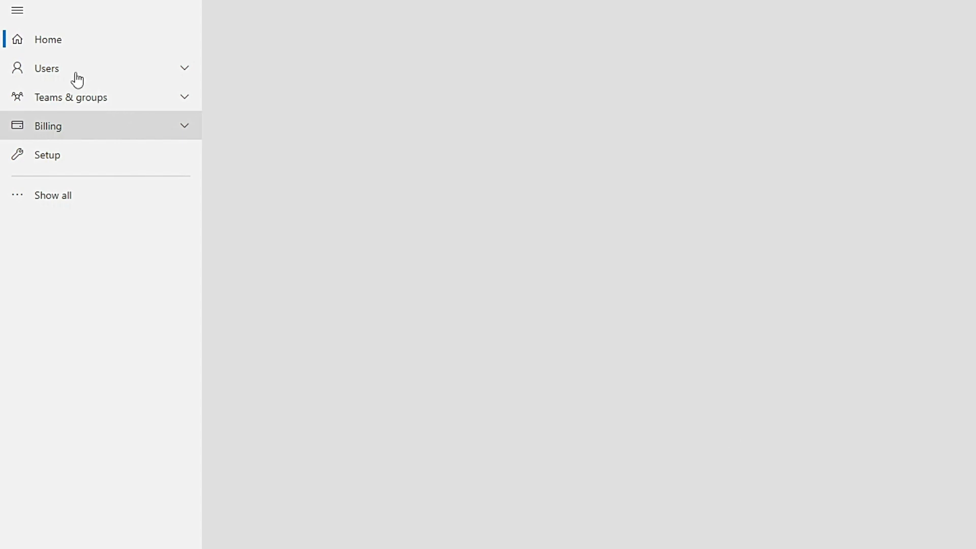
left_click(77, 80)
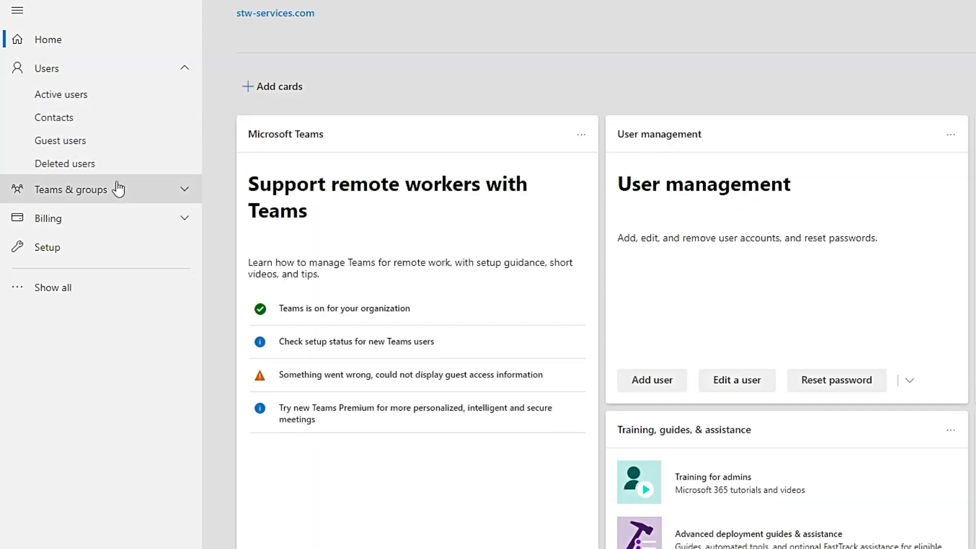
left_click(118, 189)
left_click(91, 217)
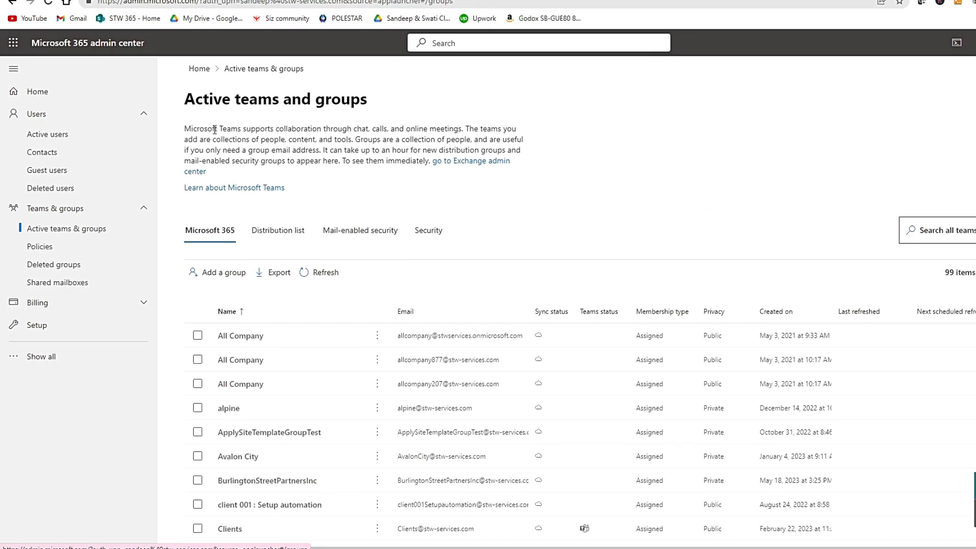
Step: Find the STW 365 Dev Marketing Manager group in the Microsoft 365 groups list and open its membership details
scroll(286, 340, "down", 5)
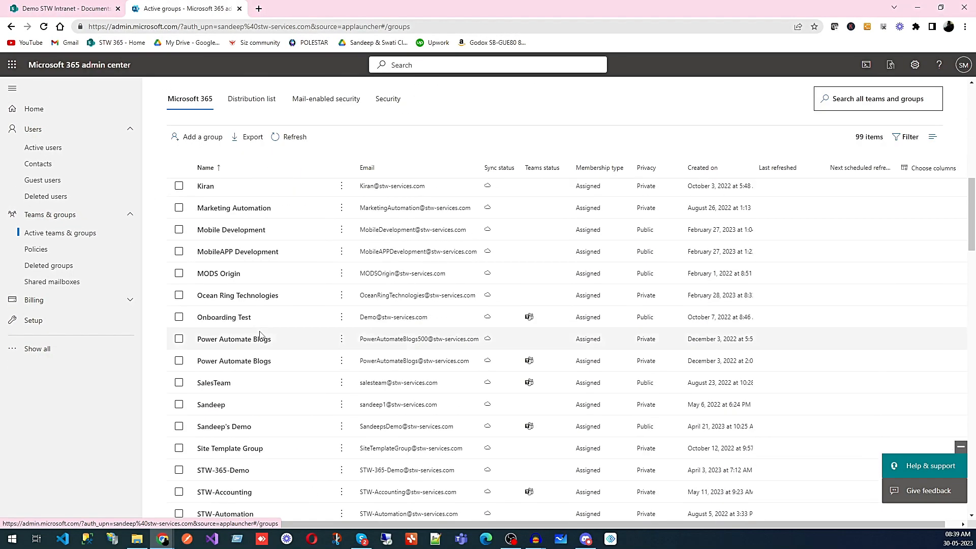
scroll(260, 335, "down", 5)
scroll(261, 335, "down", 3)
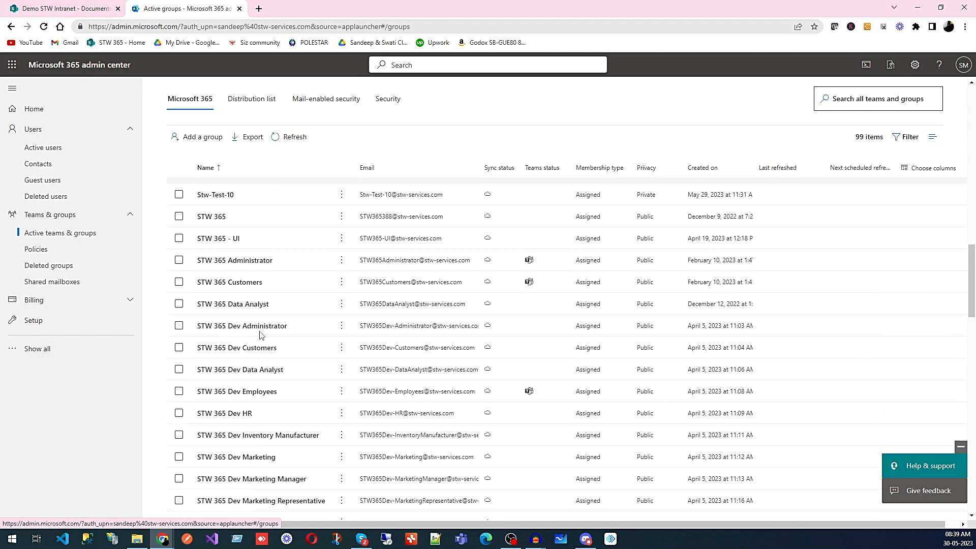
left_click(251, 480)
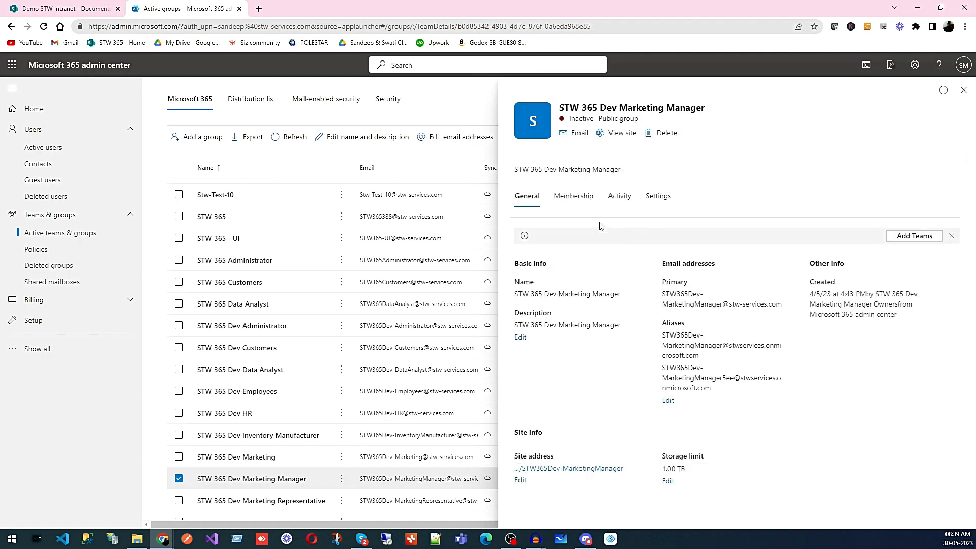
left_click(576, 202)
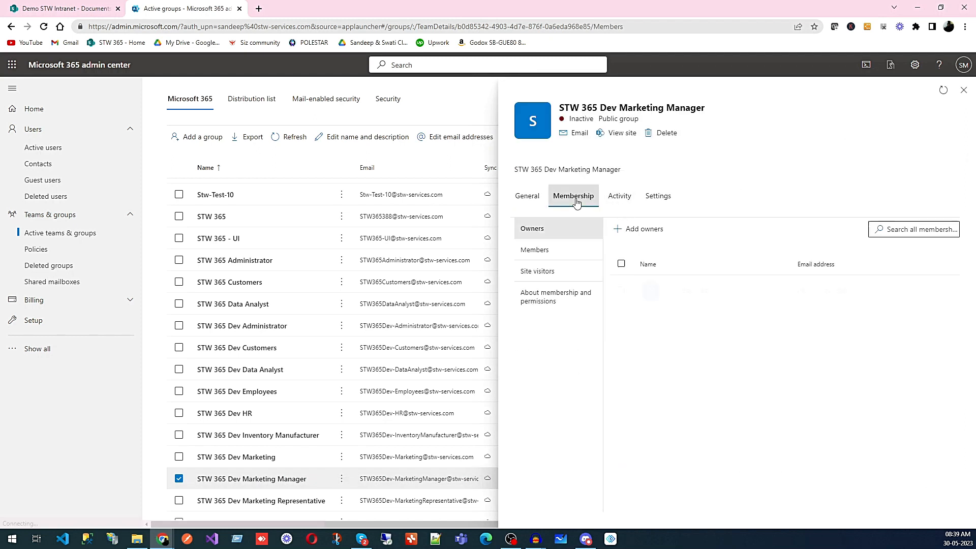
Step: Examine the members, owners and site visitors of the STW 365 Dev Marketing Manager group, returning to its members
left_click(528, 256)
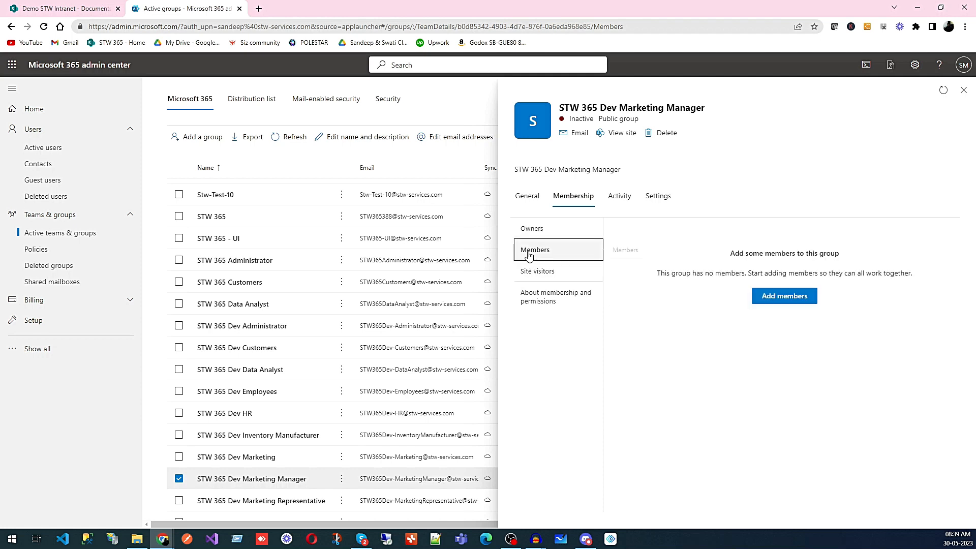
left_click(530, 229)
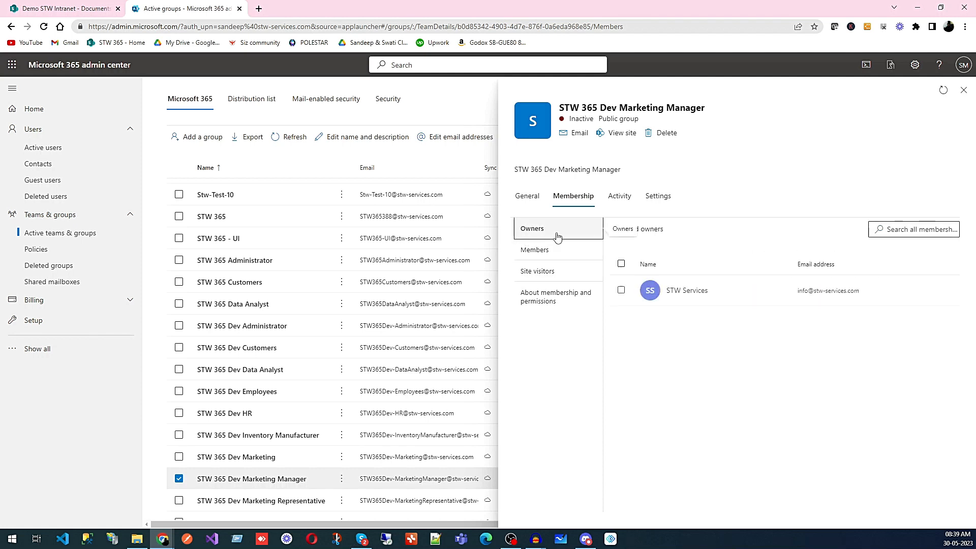
left_click(531, 276)
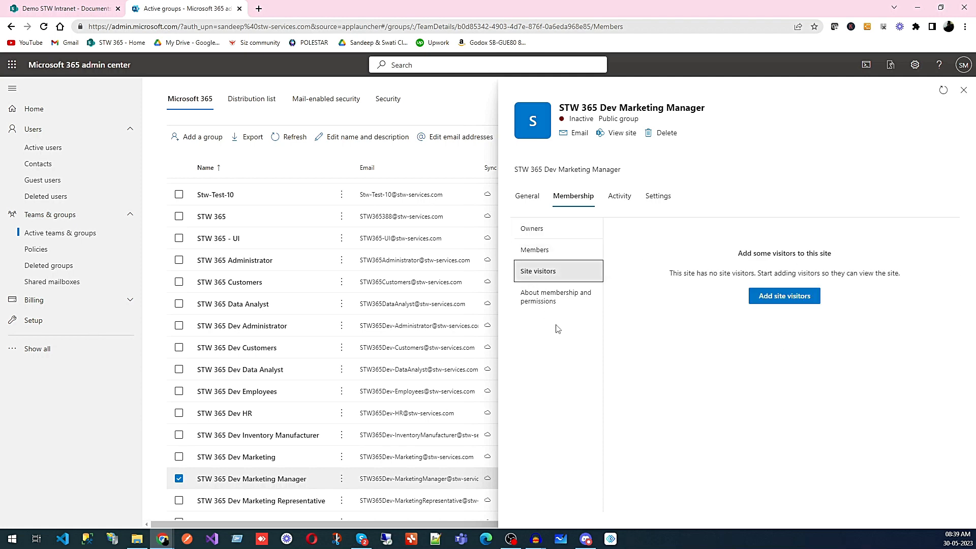
left_click(559, 251)
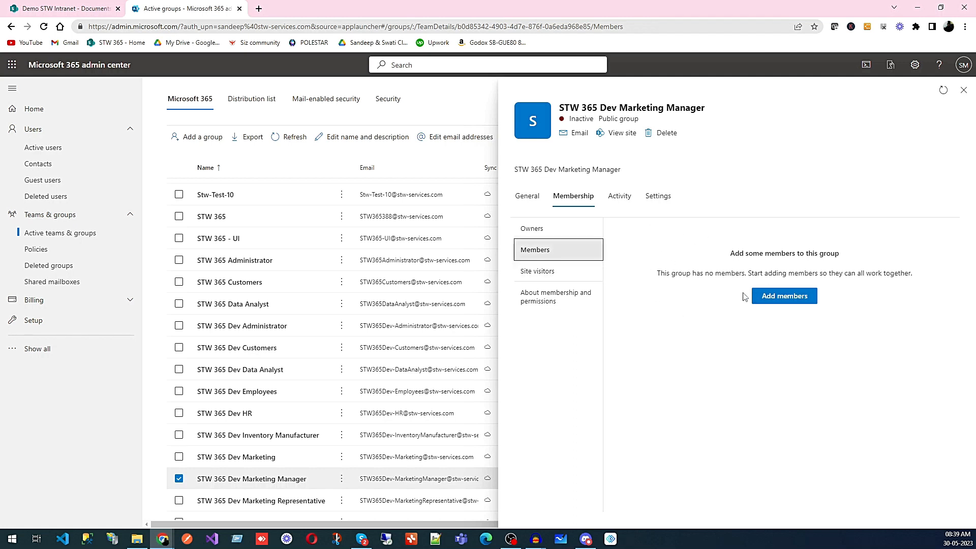
Step: Switch back to the SharePoint Documents library and check who has direct access to the Marketing Dept folder
left_click(84, 9)
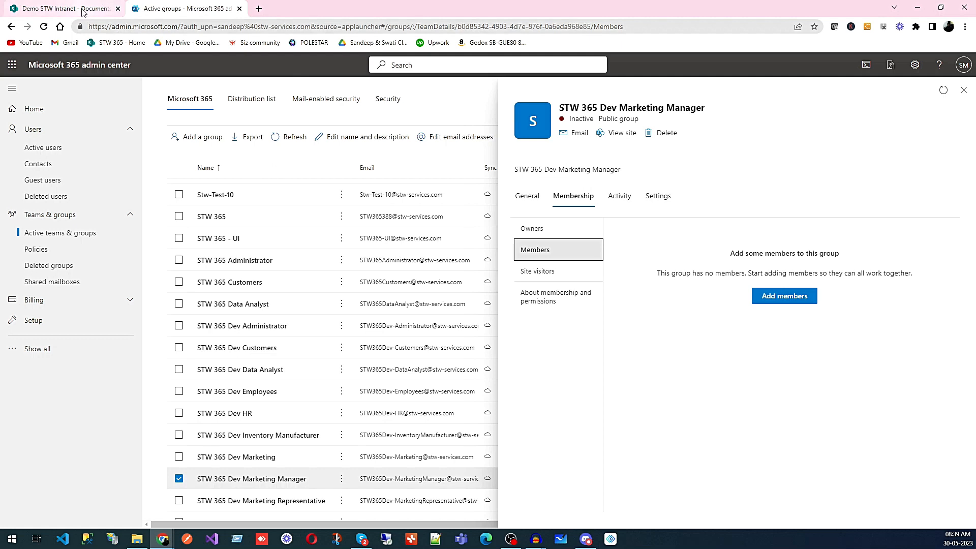
left_click(341, 217)
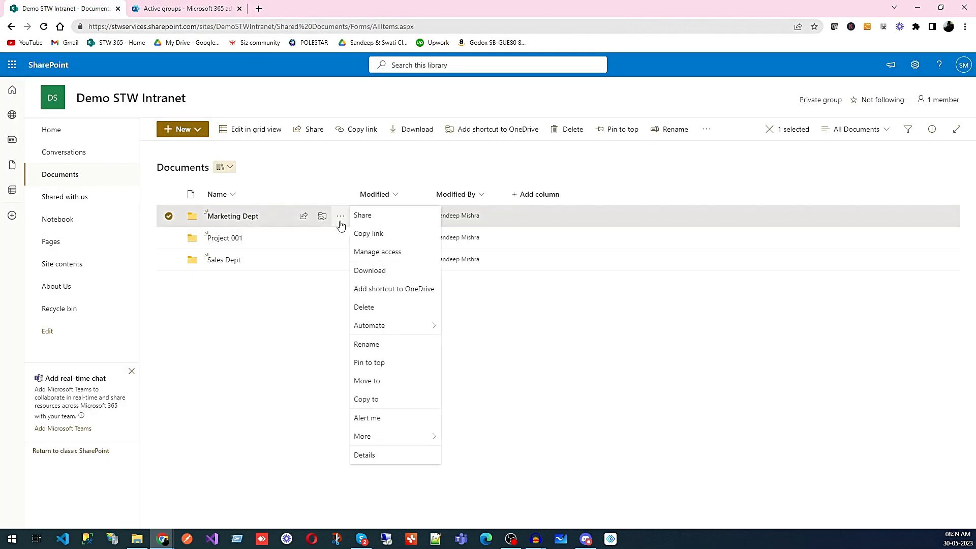
left_click(382, 260)
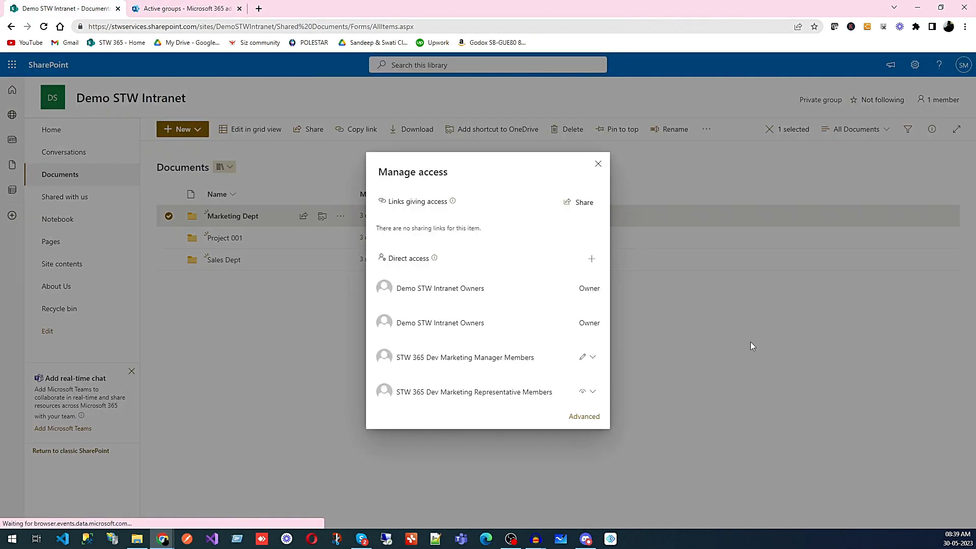
left_click(598, 164)
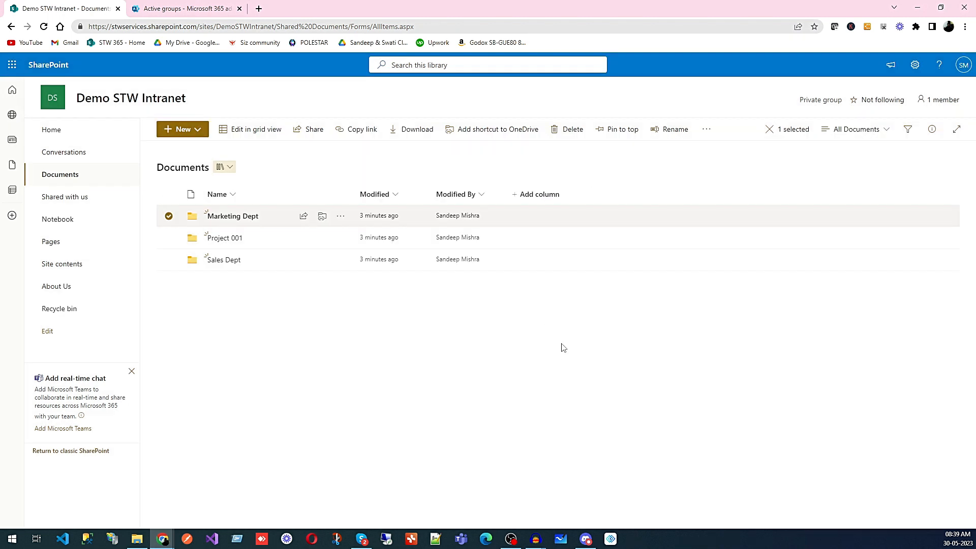